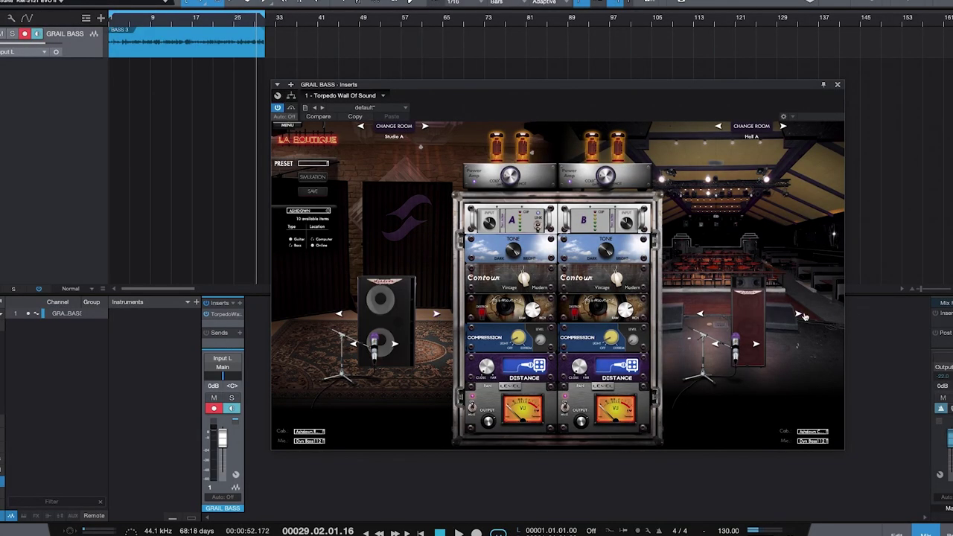
Audition Ashdown cabinets in both rooms, settling on a tall eight-speaker cab in Studio A.
{"action": "left_click", "coordinate": [796, 316]}
{"action": "left_click", "coordinate": [796, 315]}
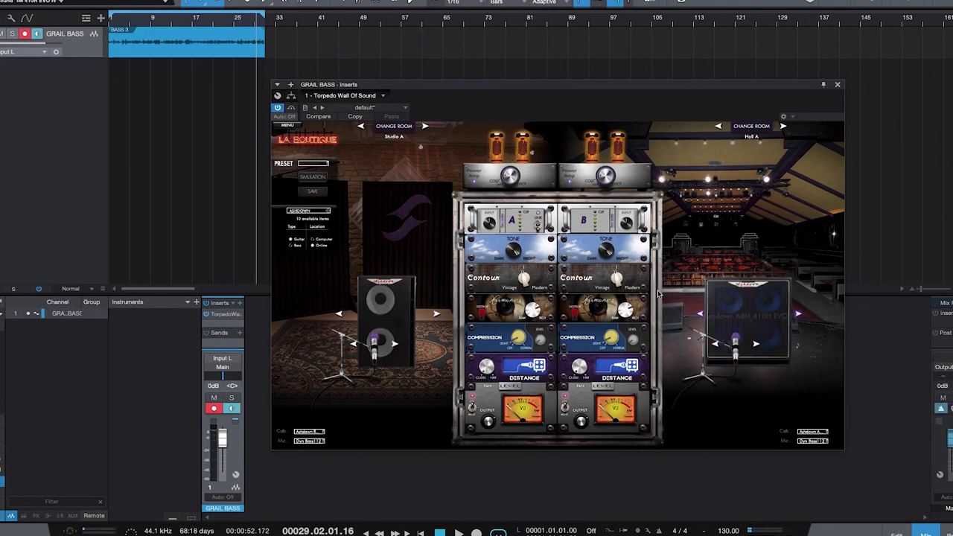
{"action": "left_click", "coordinate": [438, 314]}
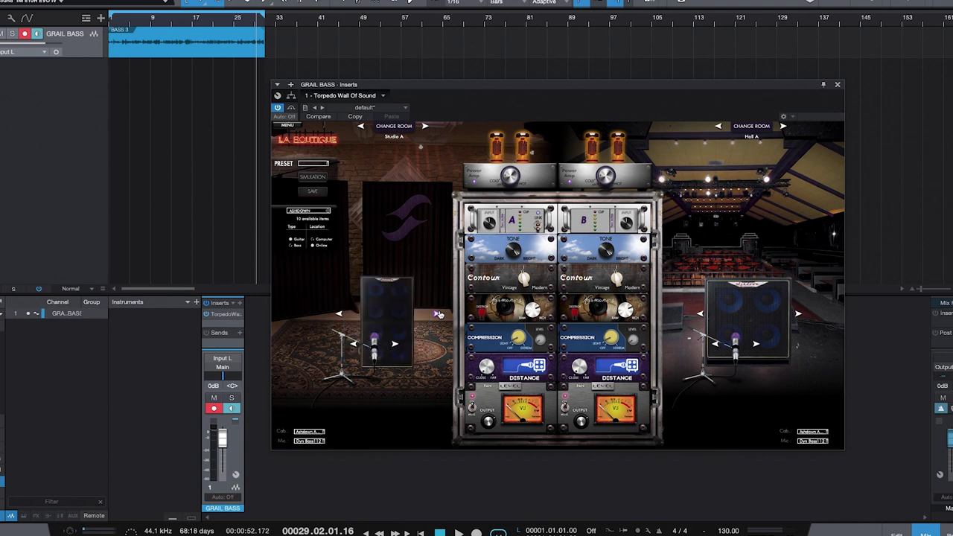
{"action": "left_click", "coordinate": [797, 316]}
{"action": "left_click", "coordinate": [797, 316]}
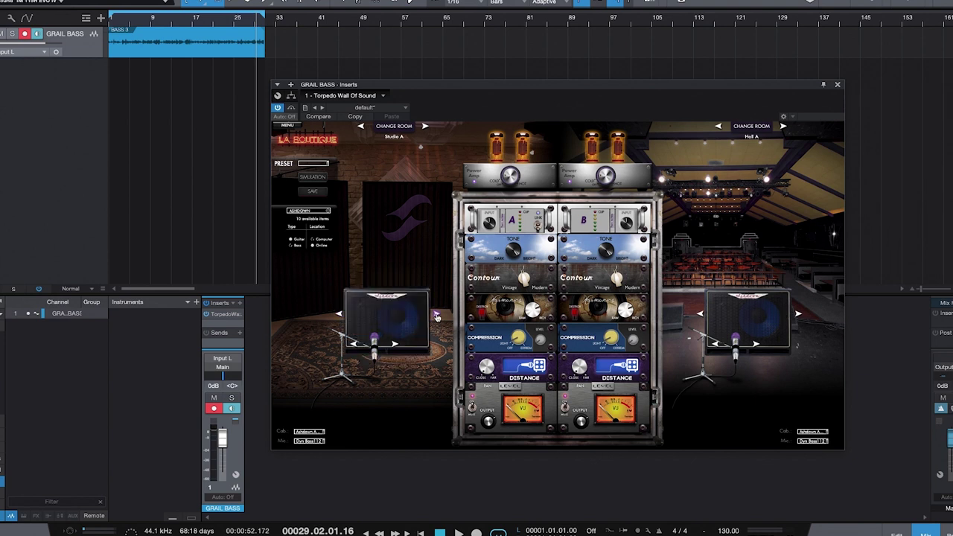
{"action": "left_click", "coordinate": [339, 315]}
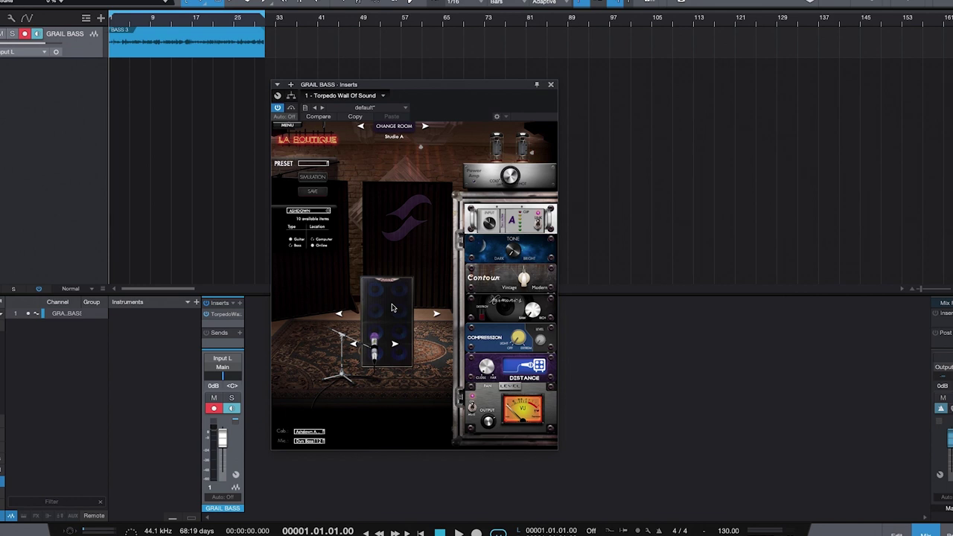
Open the cabinet browser from the Studio A Ashdown ABM 810H EVO IV cab.
{"action": "left_click", "coordinate": [393, 308]}
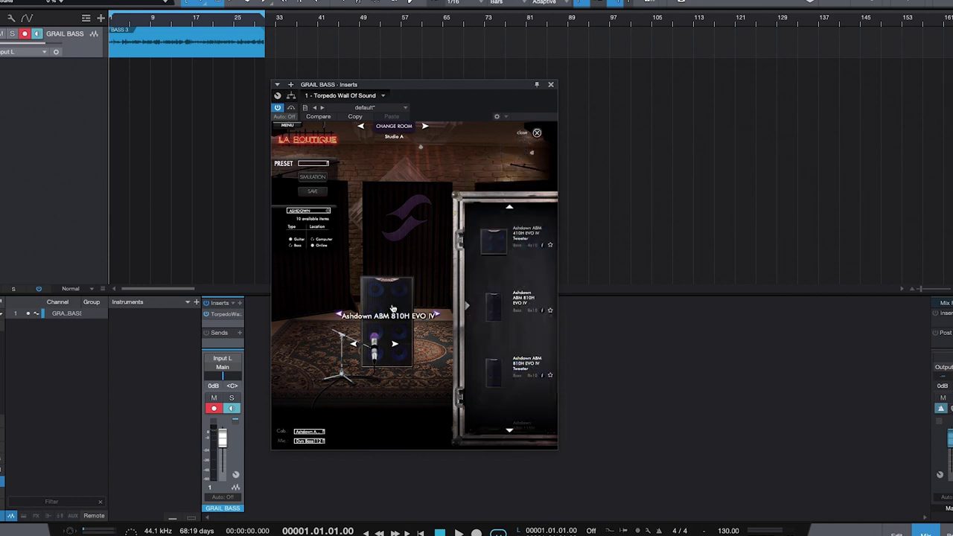
Browse back to the CL310DH cabinet, then return to the ABM 810H EVO IV.
{"action": "left_click", "coordinate": [510, 210]}
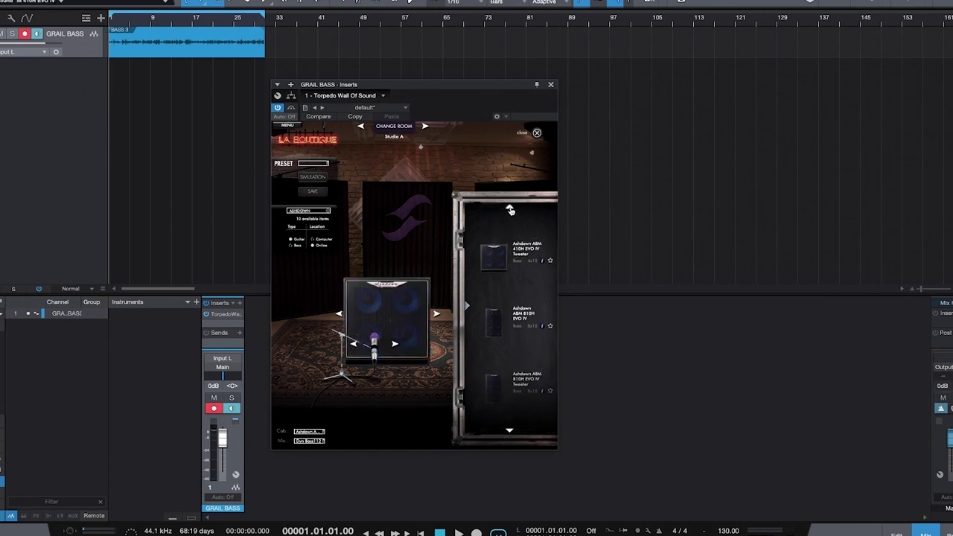
{"action": "left_click", "coordinate": [510, 211]}
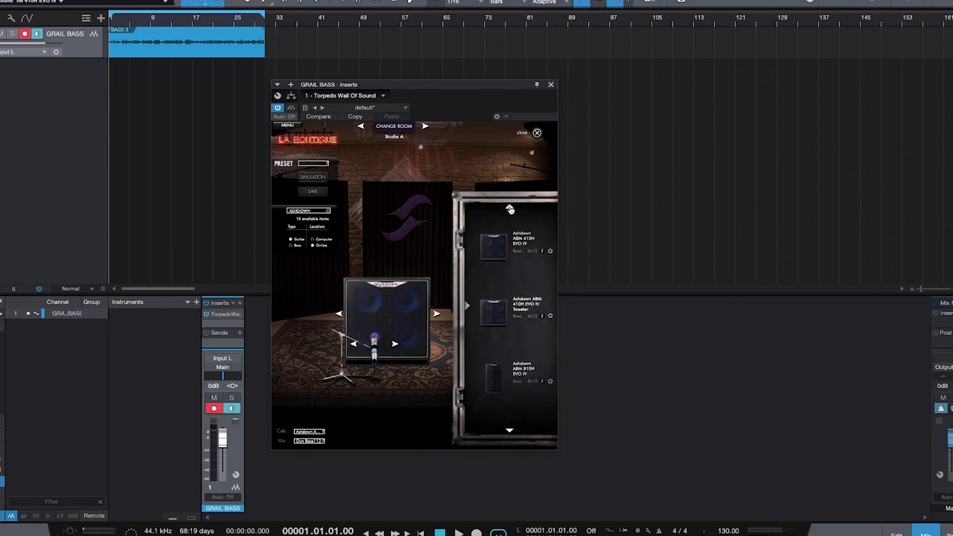
{"action": "left_click", "coordinate": [510, 211]}
{"action": "left_click", "coordinate": [510, 209]}
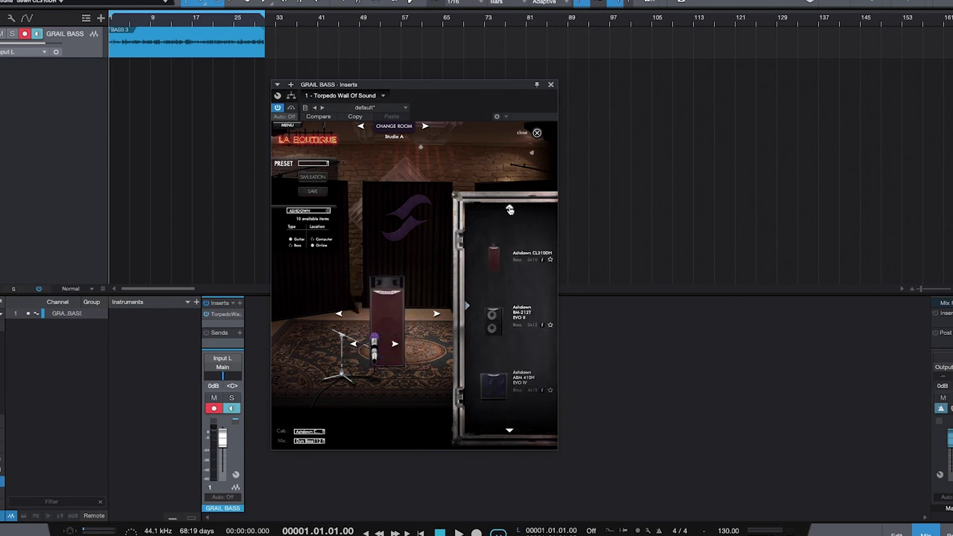
{"action": "left_click", "coordinate": [509, 433]}
{"action": "left_click", "coordinate": [510, 432]}
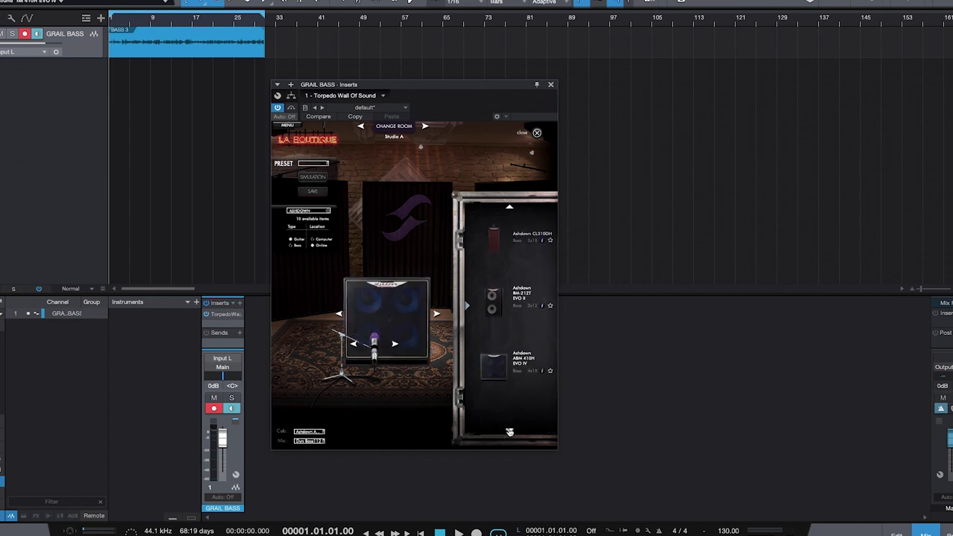
{"action": "left_click", "coordinate": [510, 433]}
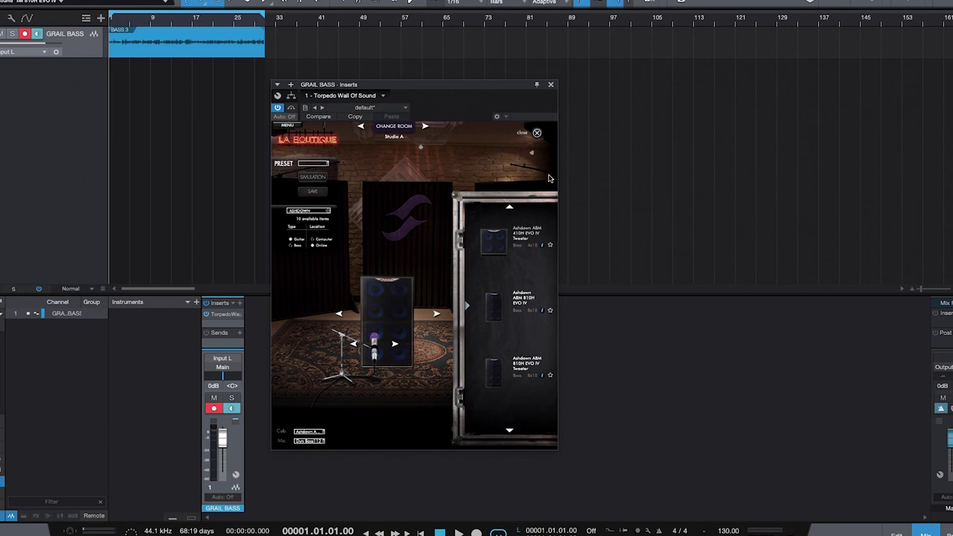
Close the cabinet list and check the microphone browser, keeping the Dyn Bass112 mic.
{"action": "left_click", "coordinate": [535, 134]}
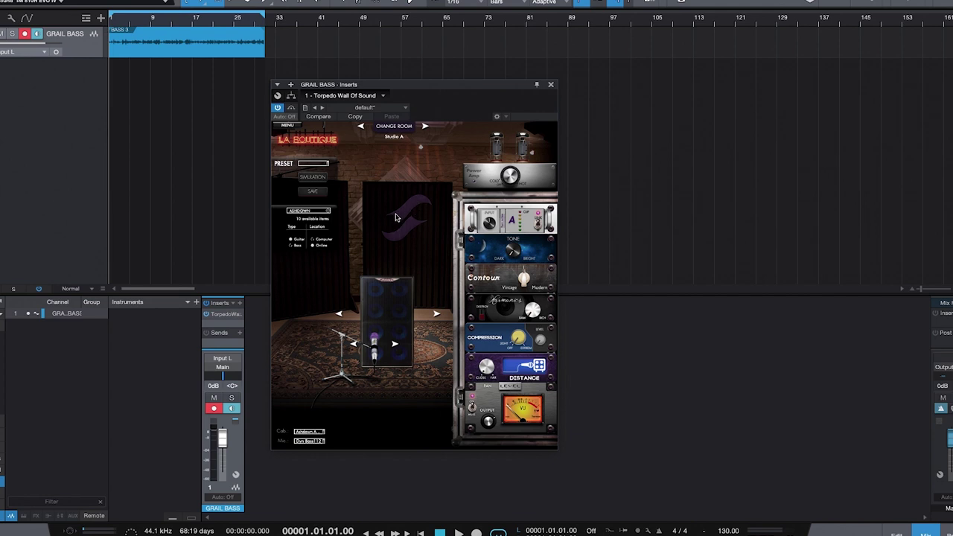
{"action": "left_click", "coordinate": [375, 344]}
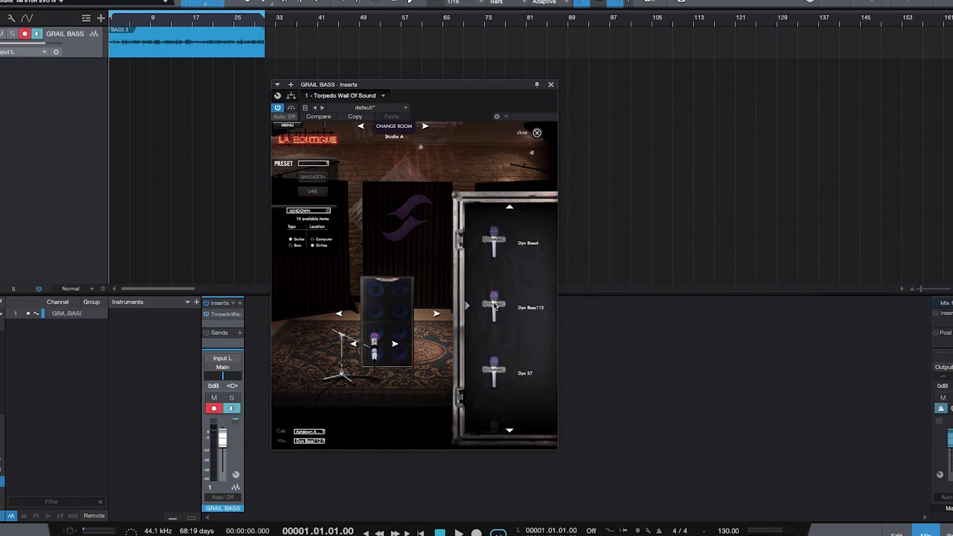
{"action": "left_click", "coordinate": [538, 133]}
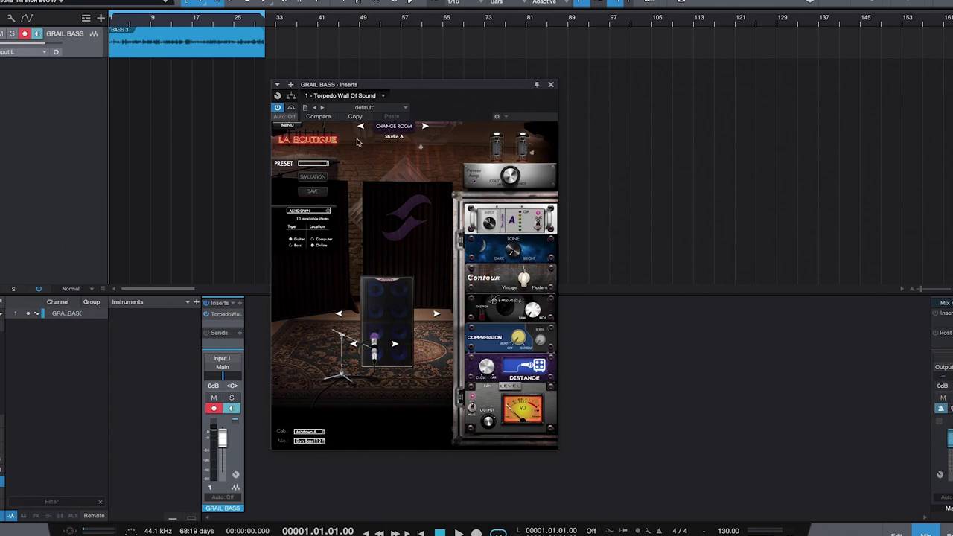
{"action": "left_click", "coordinate": [425, 128]}
{"action": "left_click", "coordinate": [425, 128]}
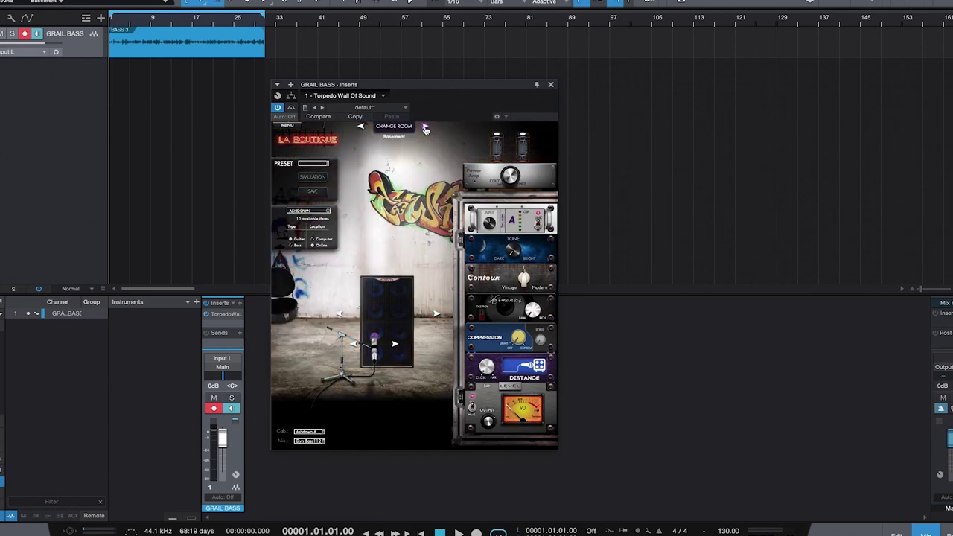
{"action": "left_click", "coordinate": [425, 128]}
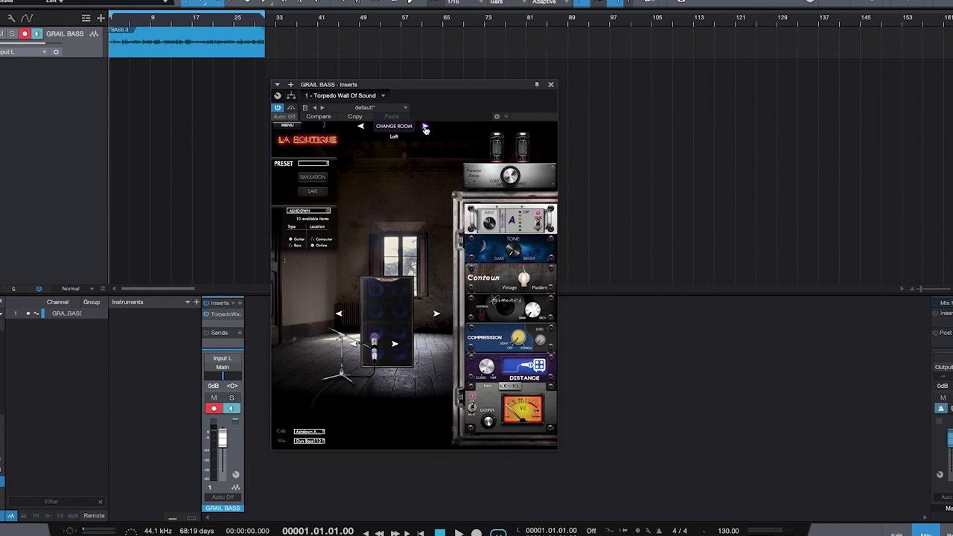
{"action": "left_click", "coordinate": [425, 128]}
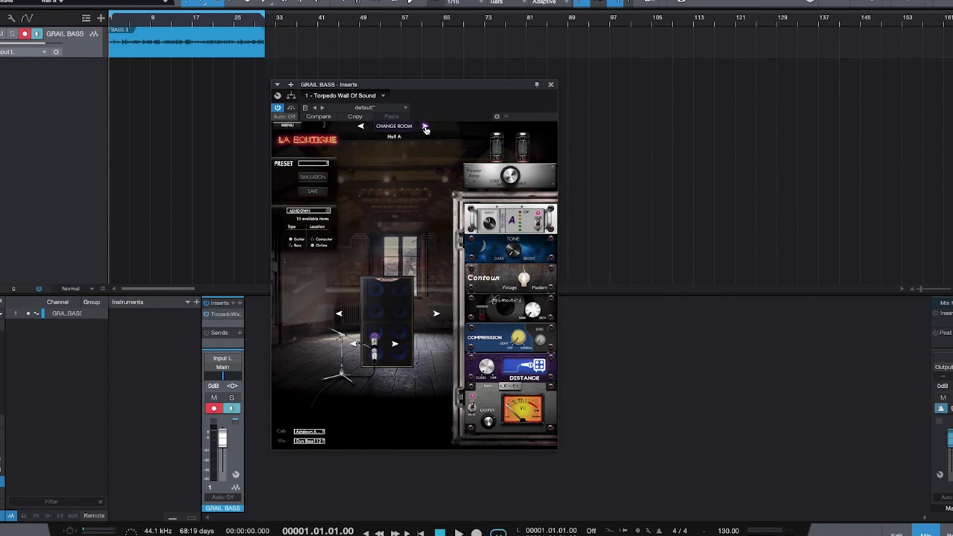
{"action": "left_click", "coordinate": [361, 129]}
{"action": "left_click", "coordinate": [360, 128]}
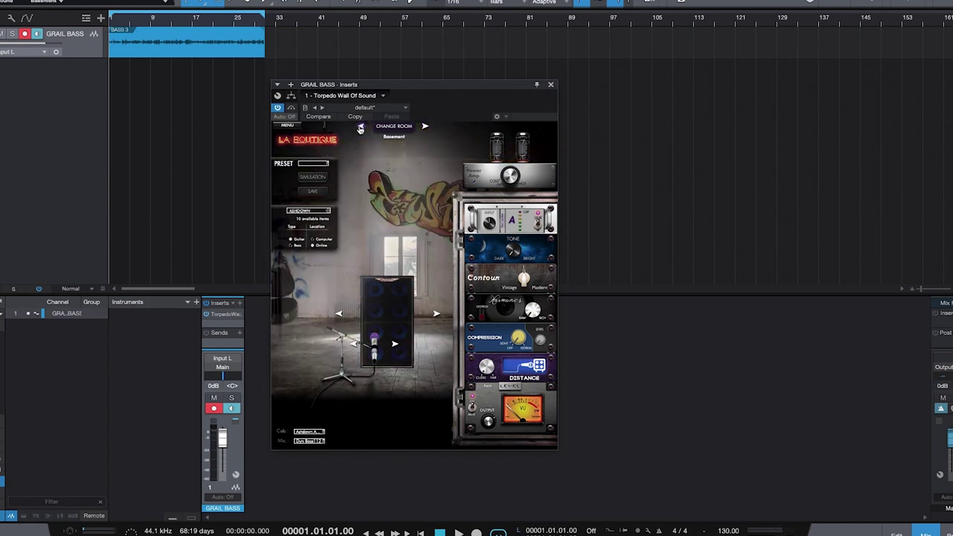
{"action": "left_click", "coordinate": [360, 129]}
{"action": "left_click", "coordinate": [361, 129]}
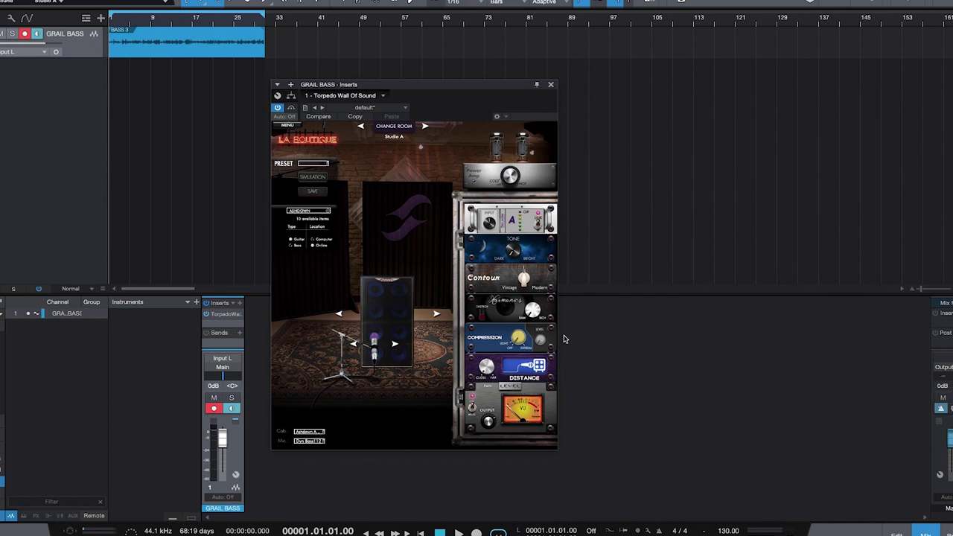
Start playback of the Grail Bass track through the Studio A rig.
{"action": "key", "text": "space"}
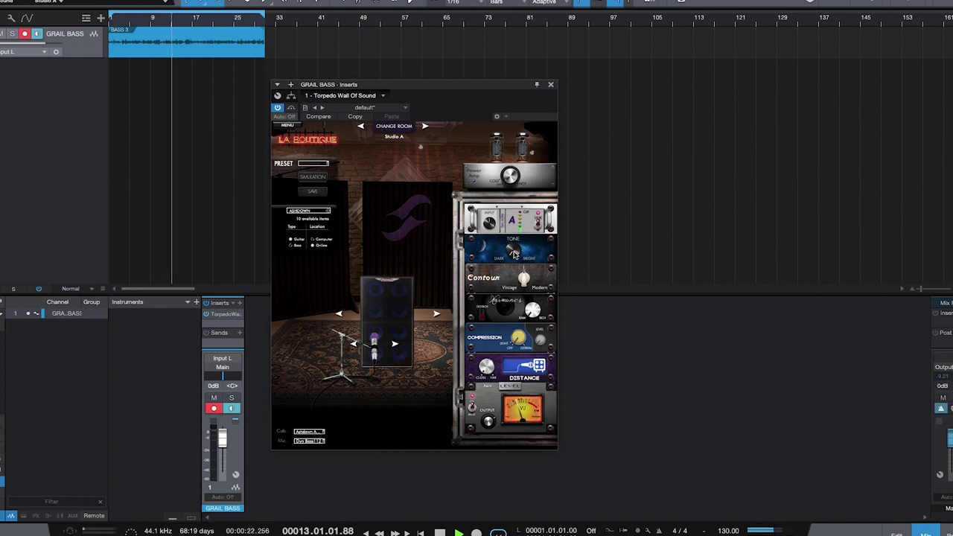
Turn the Tone knob toward Bright and switch the tone stage to its purple alternate mode.
{"action": "left_click_drag", "start_coordinate": [513, 254], "coordinate": [527, 125]}
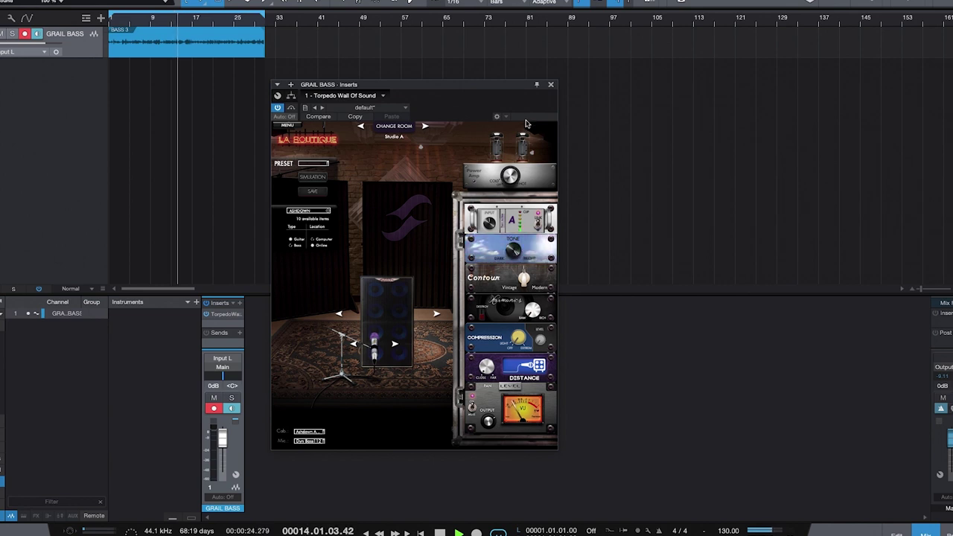
{"action": "left_click", "coordinate": [513, 252]}
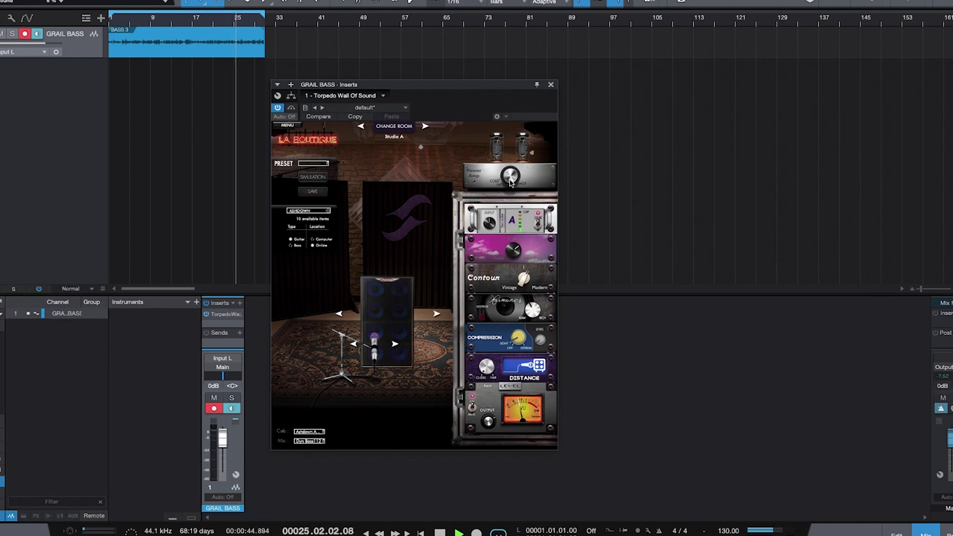
Switch on the power amp and show rig B in Hall A beside rig A.
{"action": "left_click", "coordinate": [510, 180]}
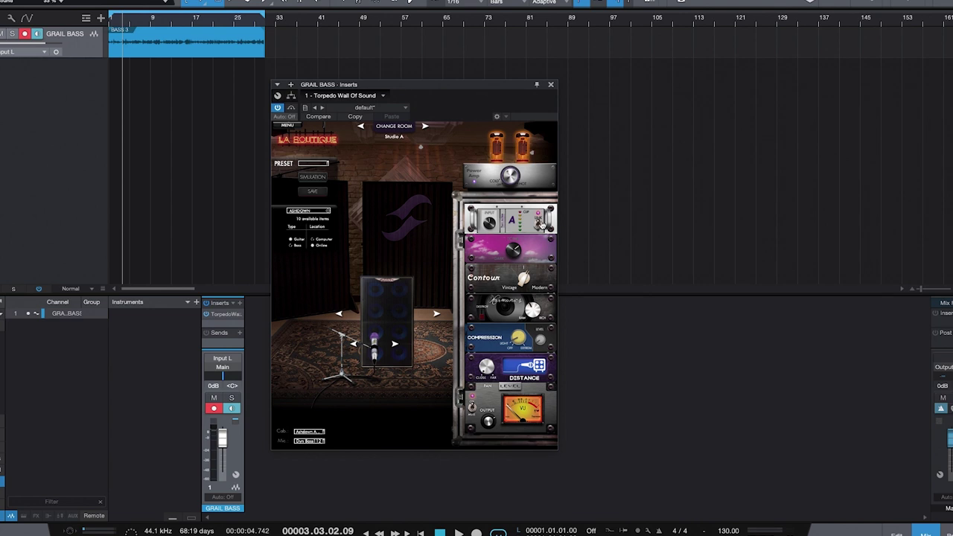
{"action": "left_click", "coordinate": [538, 225]}
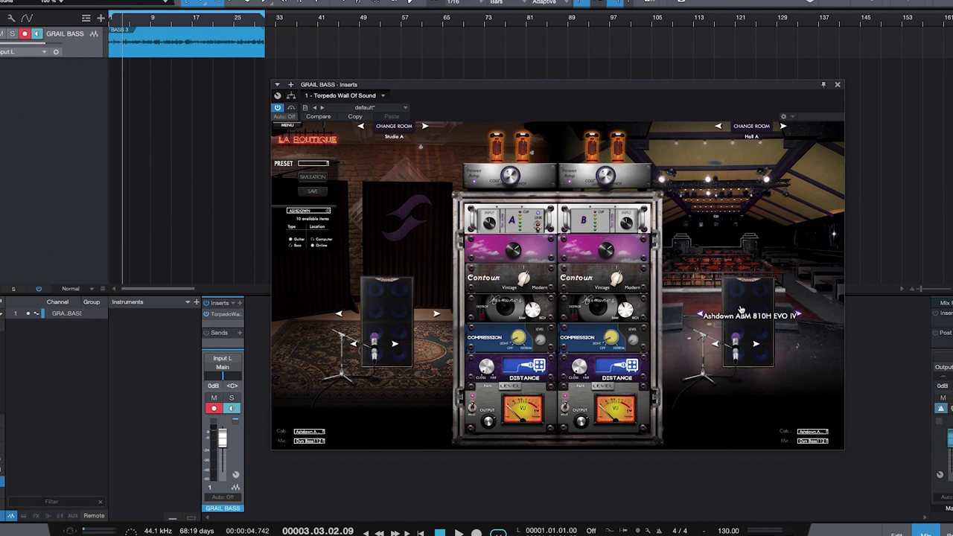
Change the Studio A cabinet to the Ashdown ABM 210H 2x10.
{"action": "left_click", "coordinate": [392, 300]}
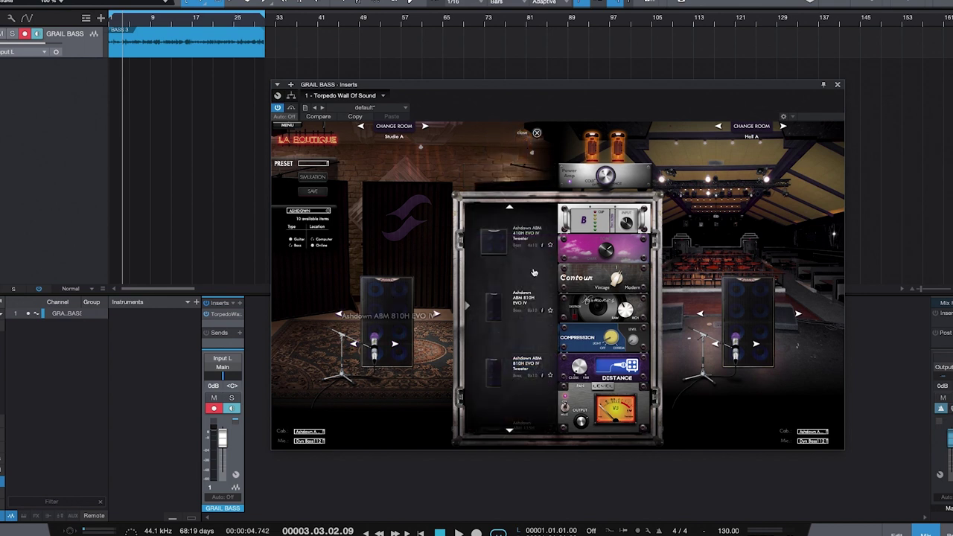
{"action": "left_click", "coordinate": [510, 211]}
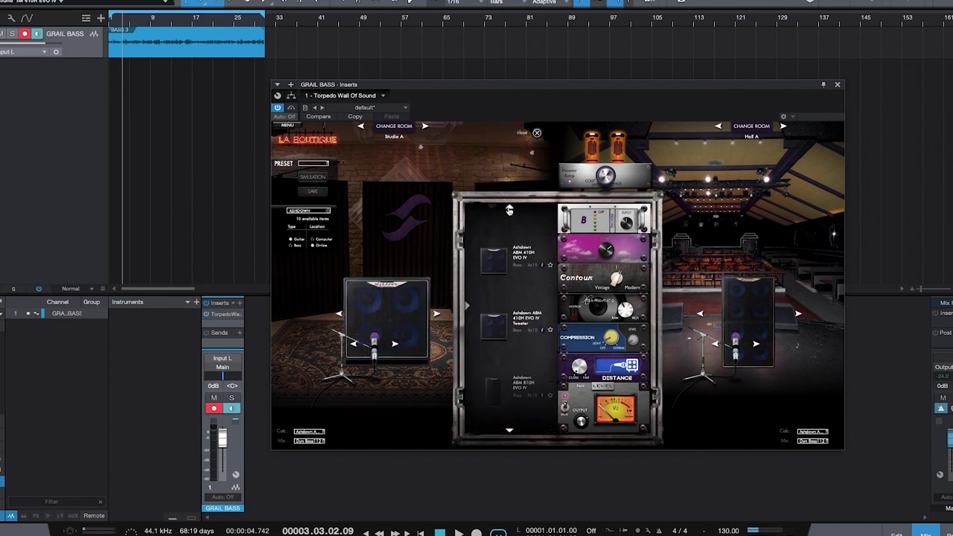
{"action": "left_click", "coordinate": [509, 211]}
{"action": "left_click", "coordinate": [509, 211]}
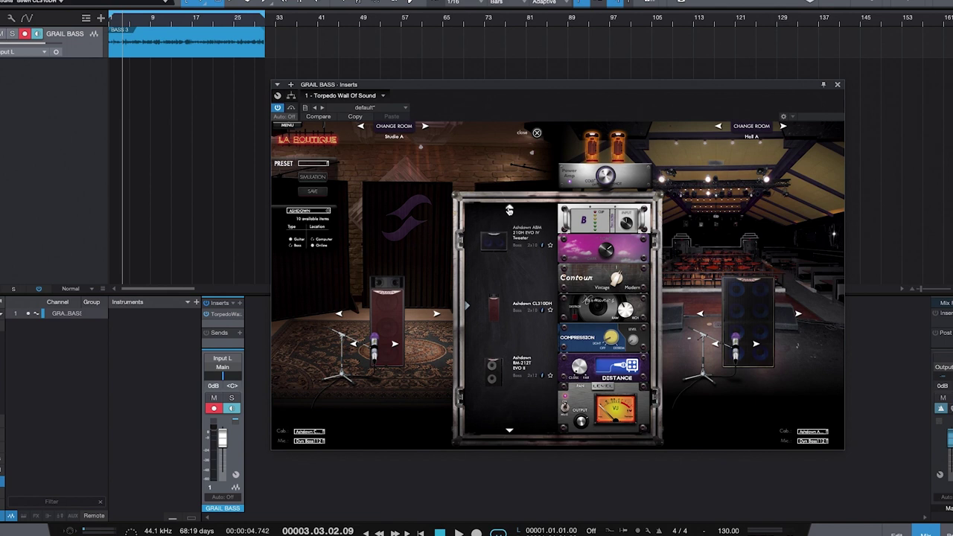
{"action": "left_click", "coordinate": [509, 211]}
{"action": "left_click", "coordinate": [510, 210]}
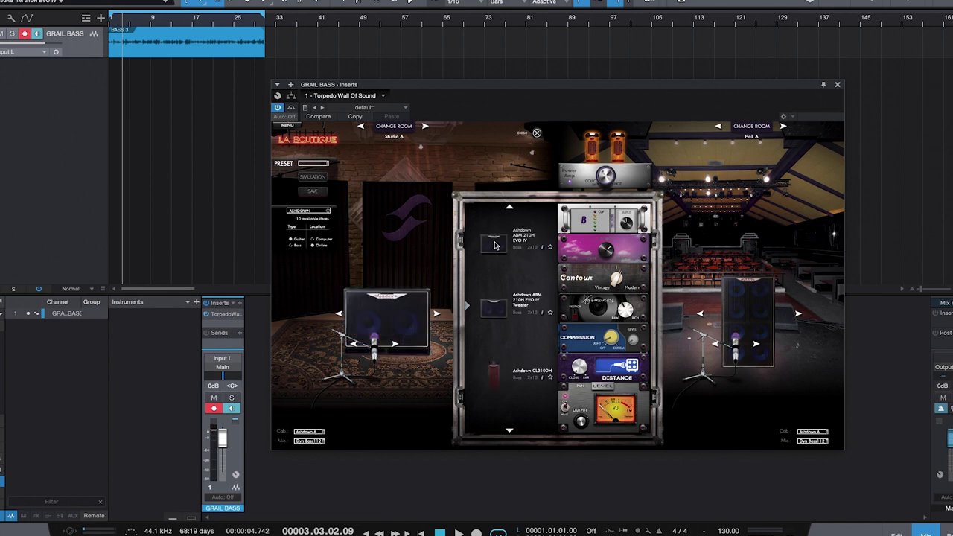
{"action": "left_click", "coordinate": [537, 133]}
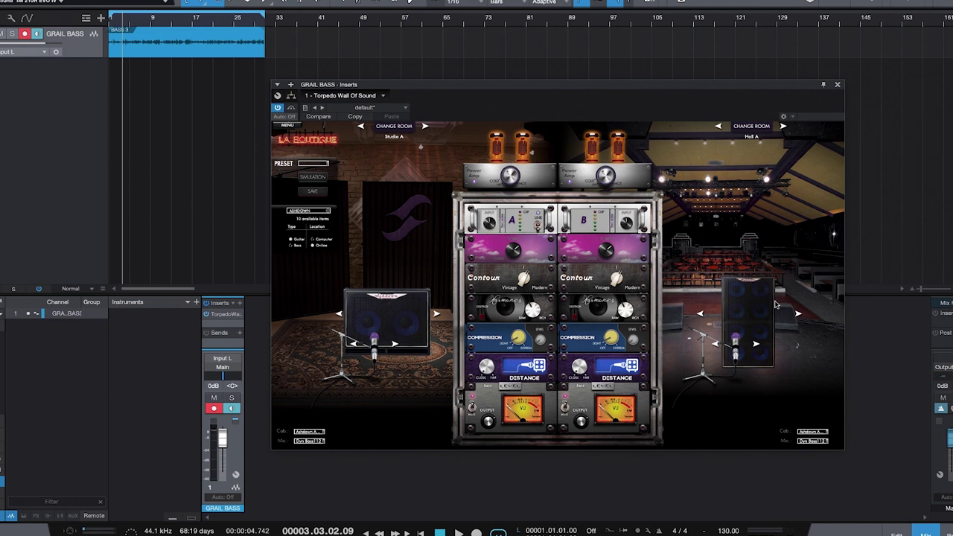
Load the Ashdown ABM 115H EVO IV 1x15 cabinet into Hall A.
{"action": "left_click", "coordinate": [751, 305]}
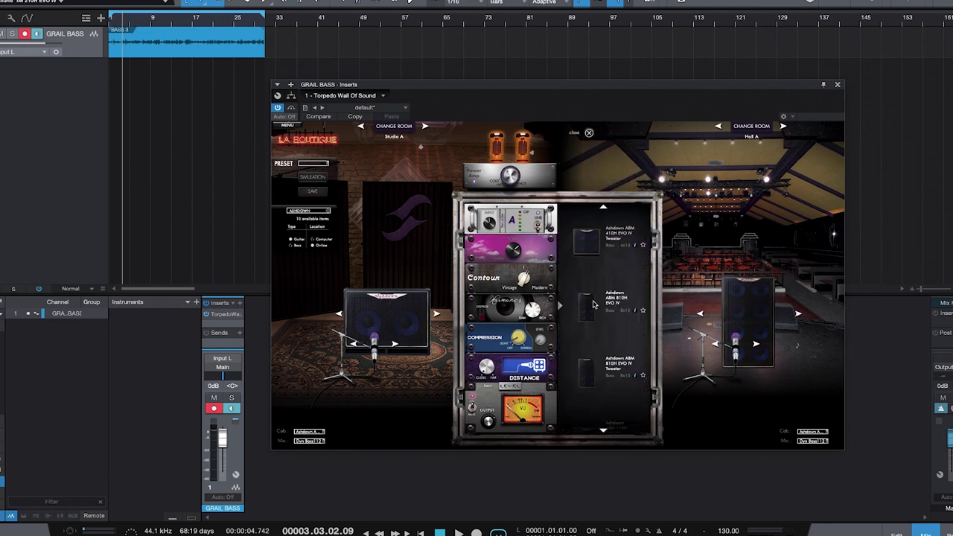
{"action": "left_click", "coordinate": [604, 431]}
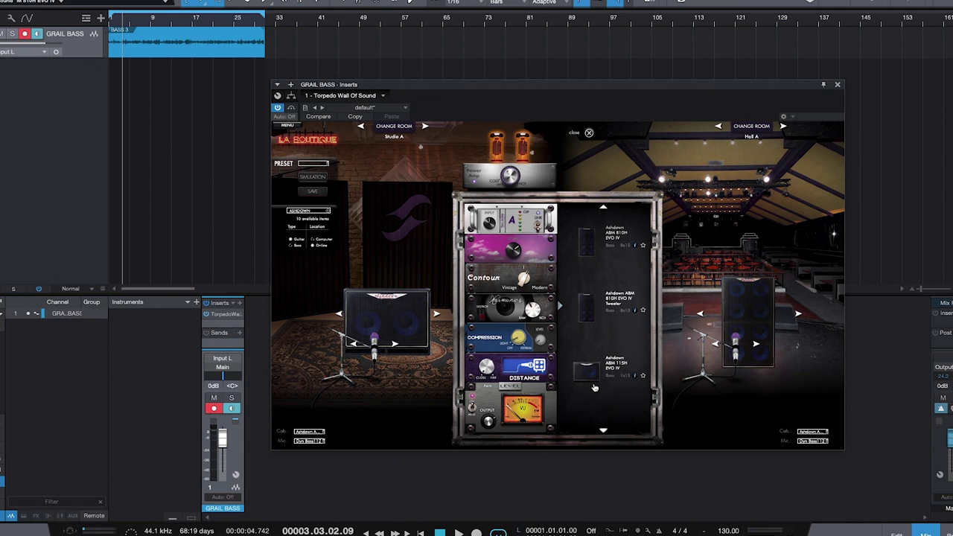
{"action": "left_click", "coordinate": [594, 372]}
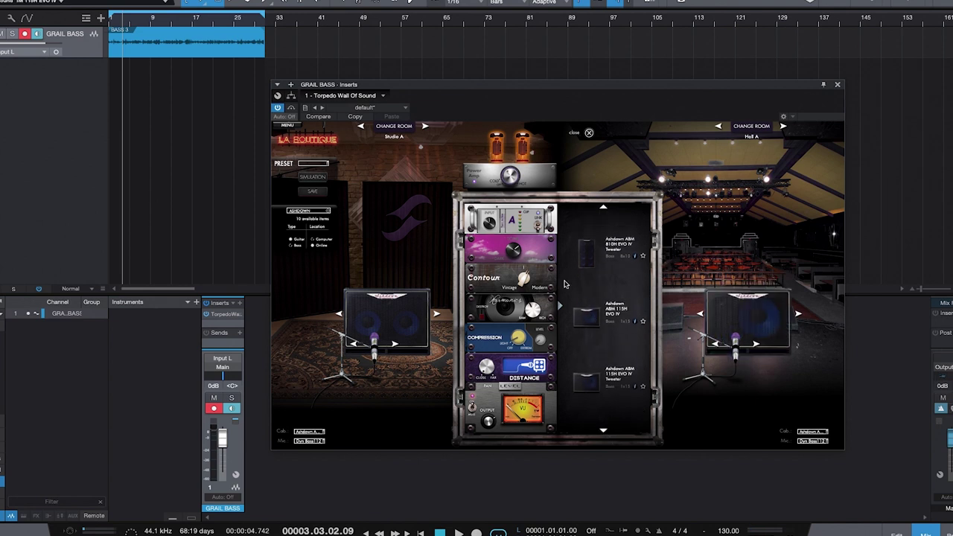
{"action": "left_click", "coordinate": [590, 132]}
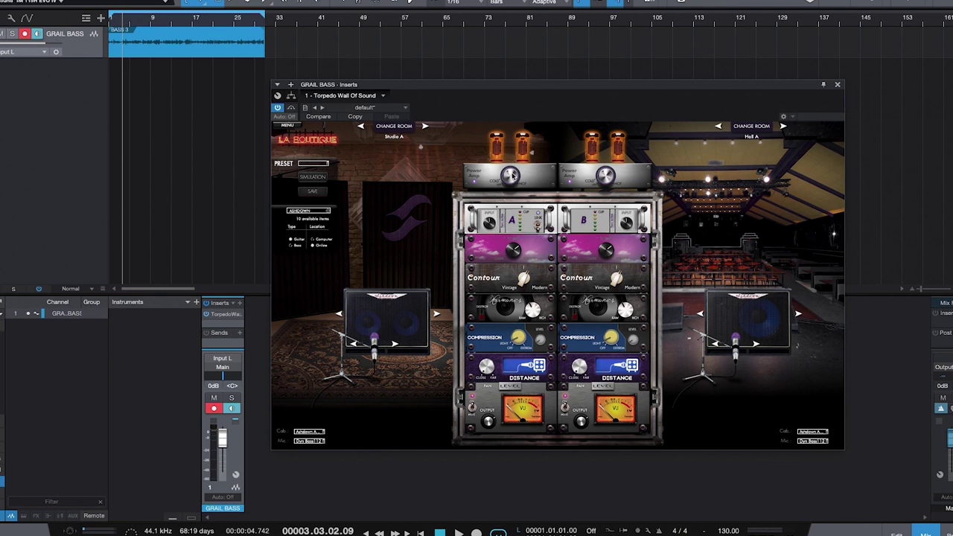
Turn off rig B's power amp, swap both pink modules to Tone, and resume playback.
{"action": "left_click", "coordinate": [605, 182]}
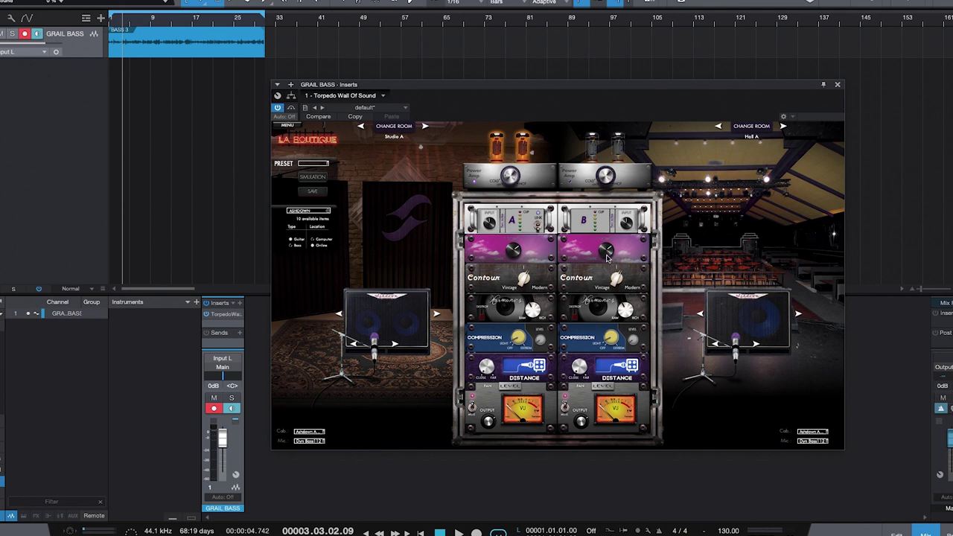
{"action": "left_click", "coordinate": [607, 256]}
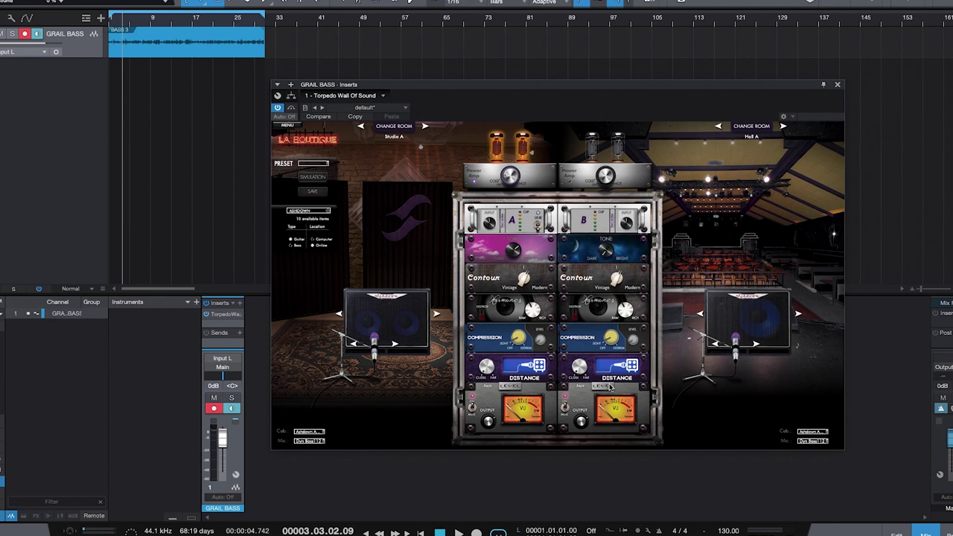
{"action": "left_click", "coordinate": [517, 253]}
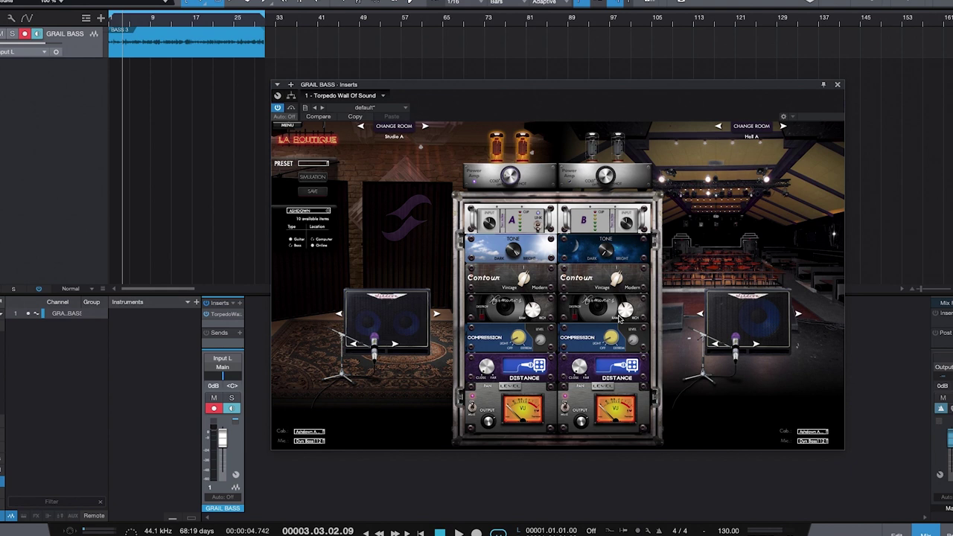
{"action": "key", "text": "space"}
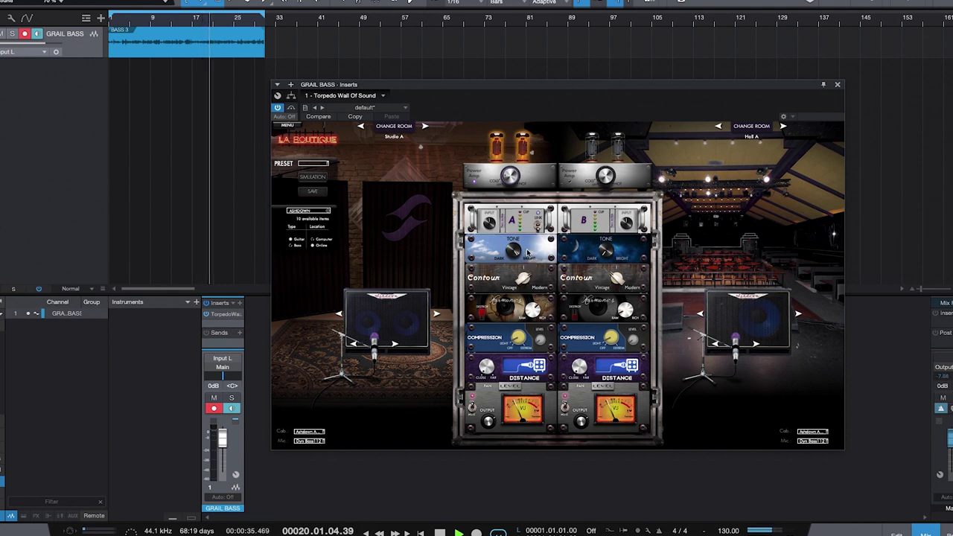
Switch rig B's power amp back on and bring up the Studio A cabinet choices.
{"action": "left_click", "coordinate": [604, 178]}
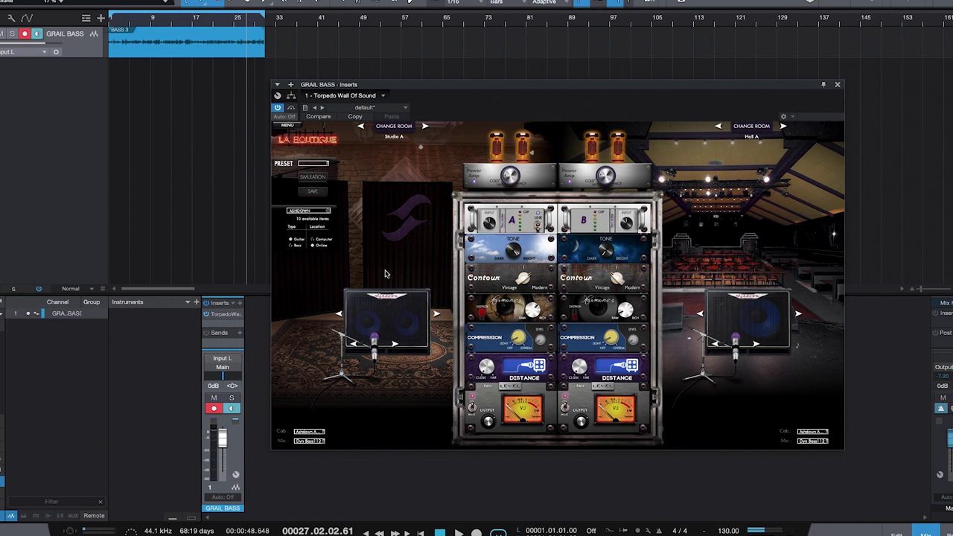
{"action": "left_click", "coordinate": [386, 308]}
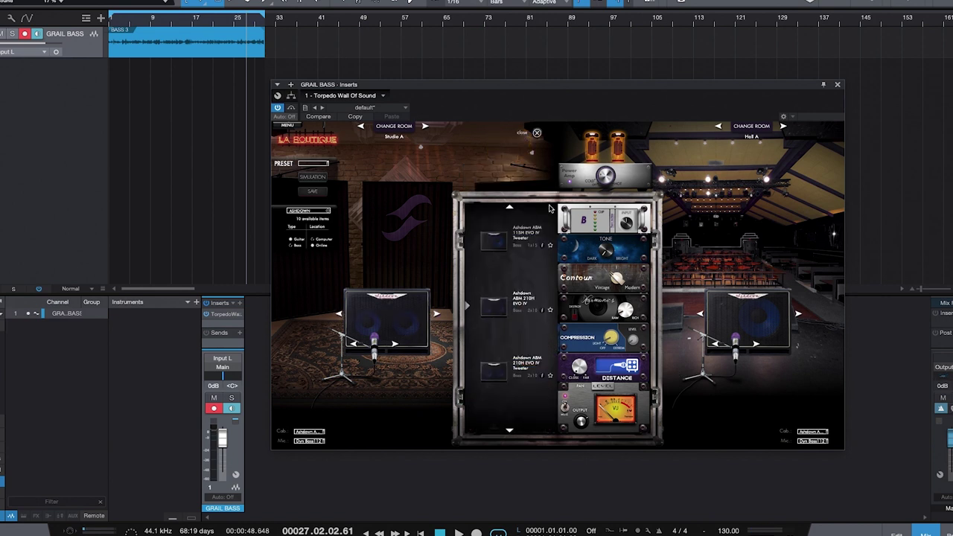
Load the red Ashdown CL310DH cabinet into Studio A.
{"action": "left_click", "coordinate": [510, 210]}
{"action": "left_click", "coordinate": [510, 209]}
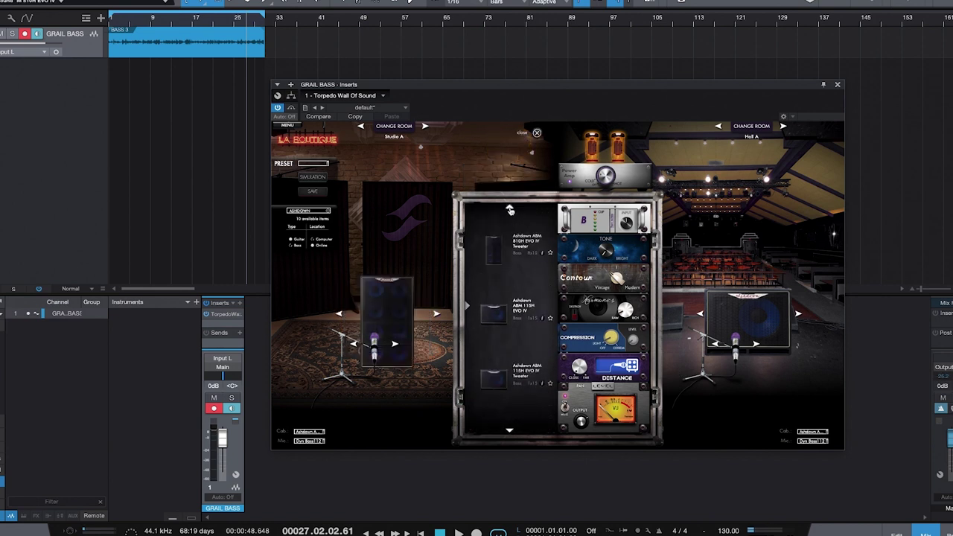
{"action": "left_click", "coordinate": [510, 210]}
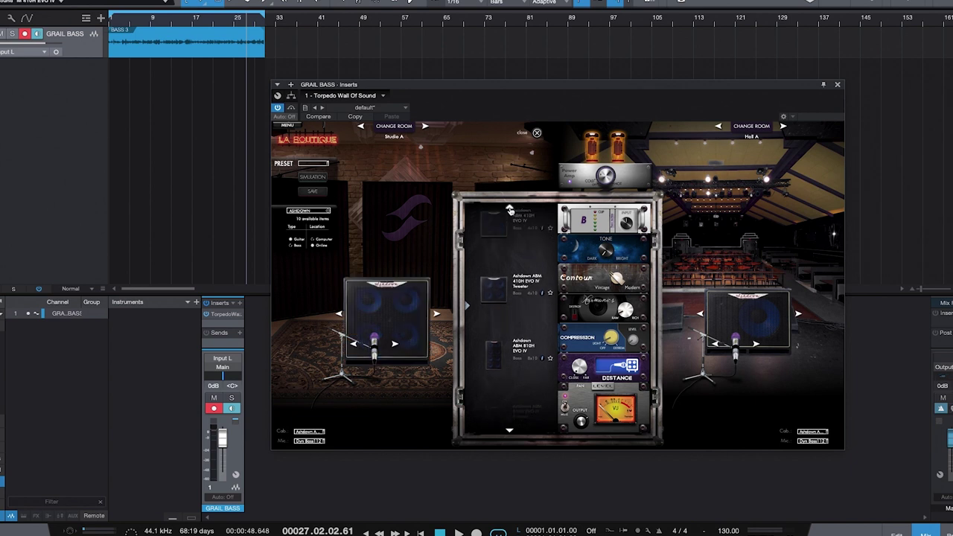
{"action": "left_click", "coordinate": [510, 210]}
{"action": "left_click", "coordinate": [510, 210]}
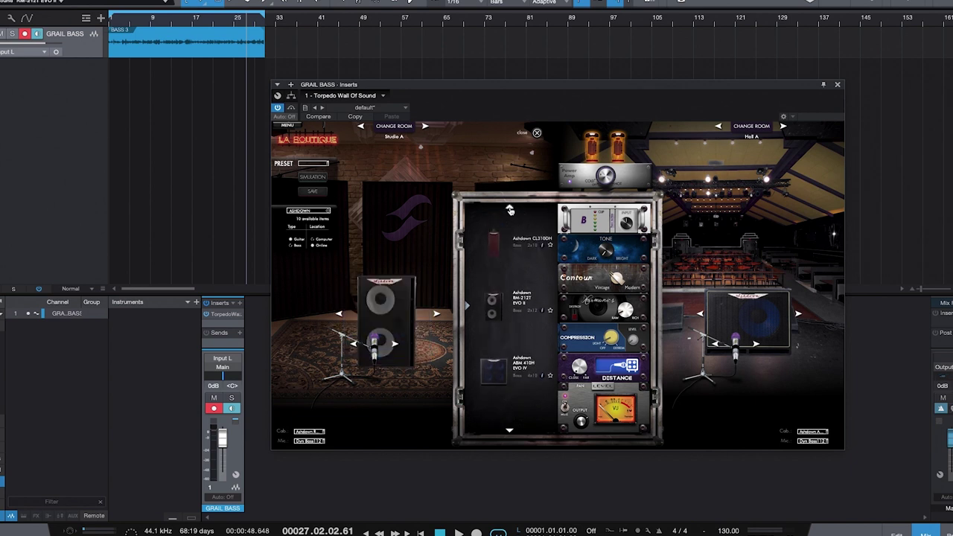
{"action": "left_click", "coordinate": [495, 255]}
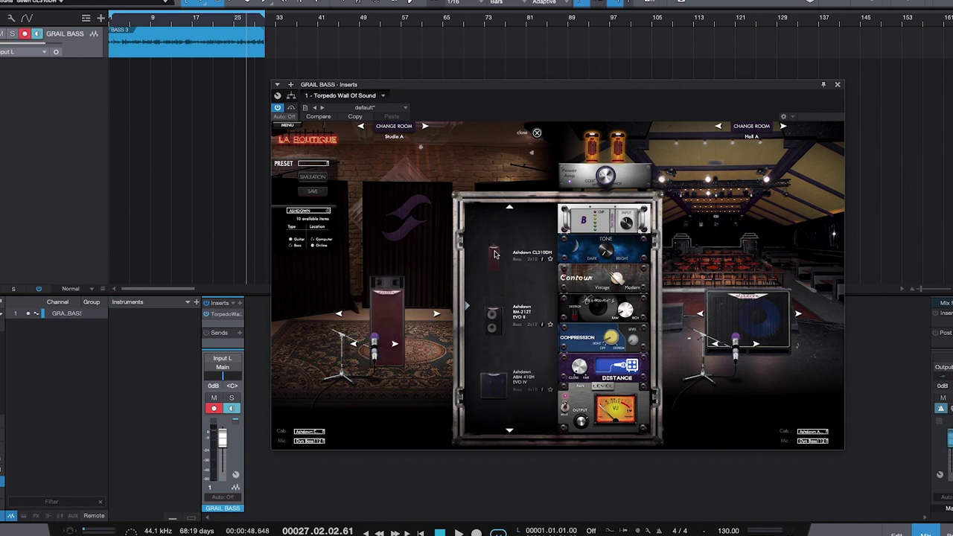
Load the CL310DH cabinet into Hall A as well and close both cabinet lists.
{"action": "left_click", "coordinate": [751, 318]}
{"action": "left_click", "coordinate": [603, 209]}
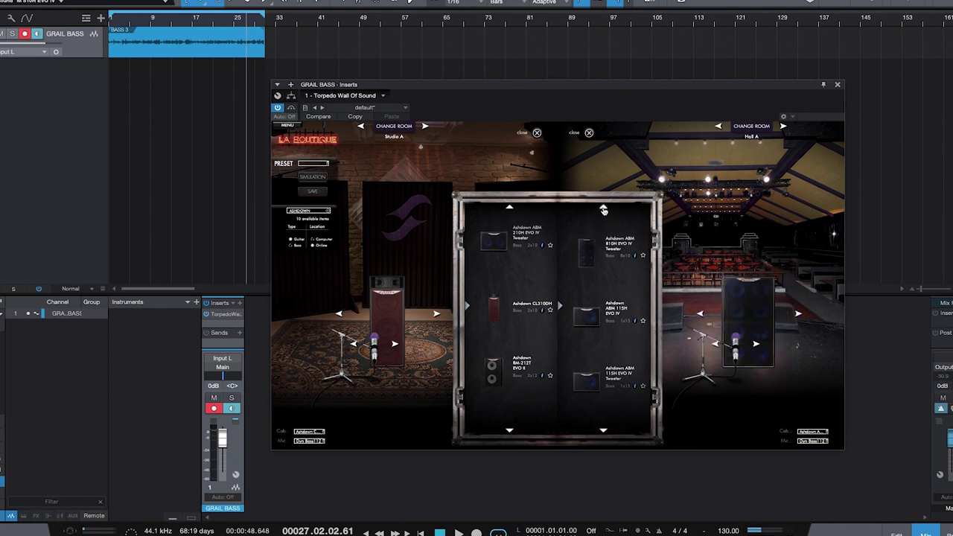
{"action": "left_click", "coordinate": [603, 210]}
{"action": "left_click", "coordinate": [603, 210]}
{"action": "left_click", "coordinate": [603, 210]}
{"action": "left_click", "coordinate": [603, 210]}
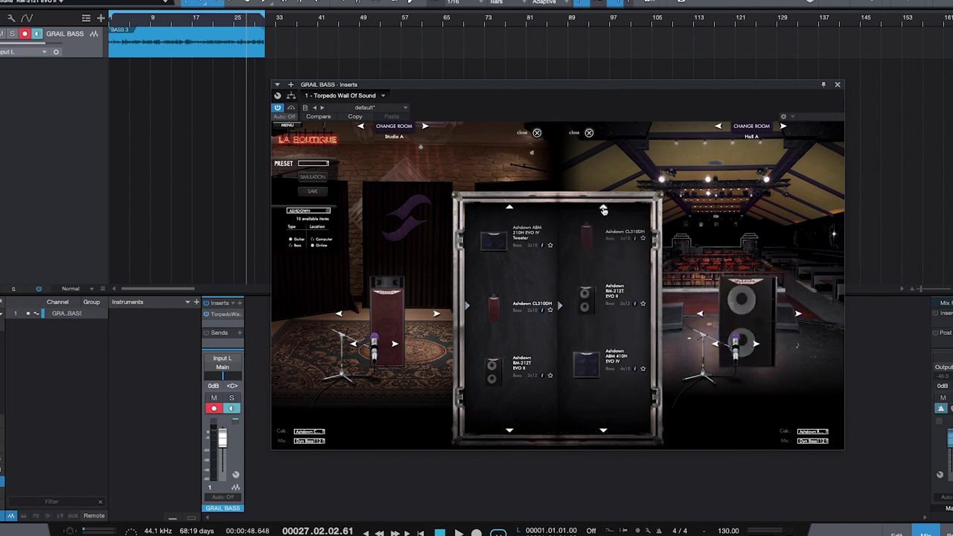
{"action": "left_click", "coordinate": [589, 316]}
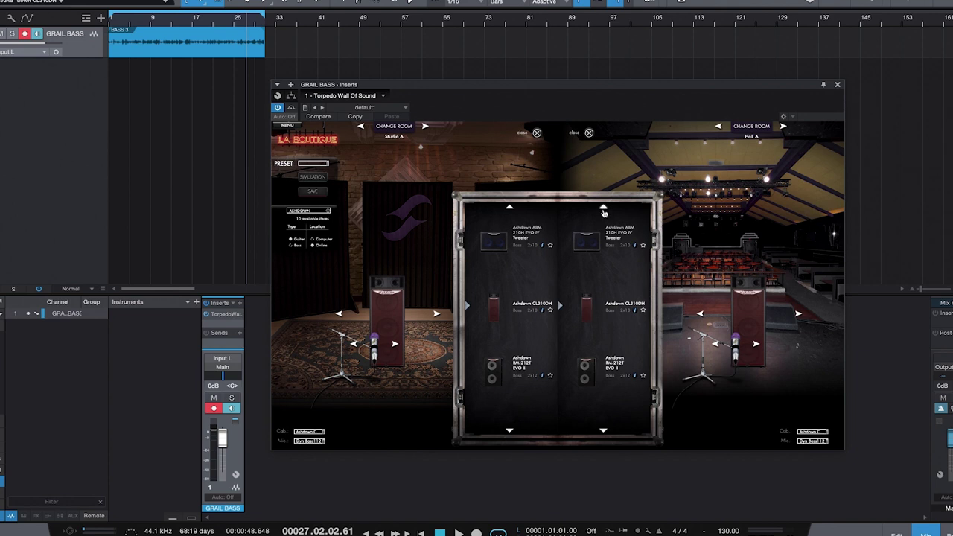
{"action": "left_click", "coordinate": [589, 133]}
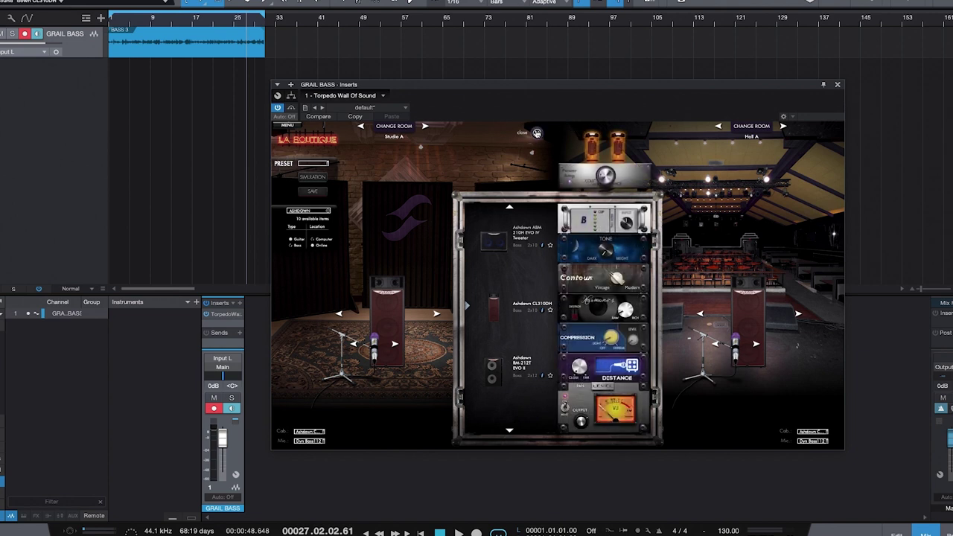
{"action": "left_click", "coordinate": [536, 133]}
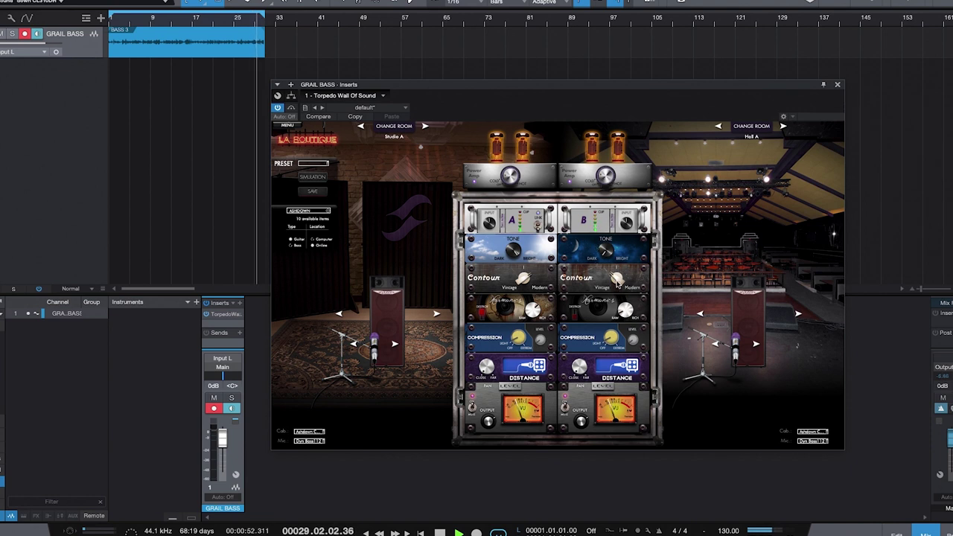
Briefly silence rig B to hear rig A alone, then bring rig B back.
{"action": "left_click", "coordinate": [542, 230]}
{"action": "left_click", "coordinate": [542, 229]}
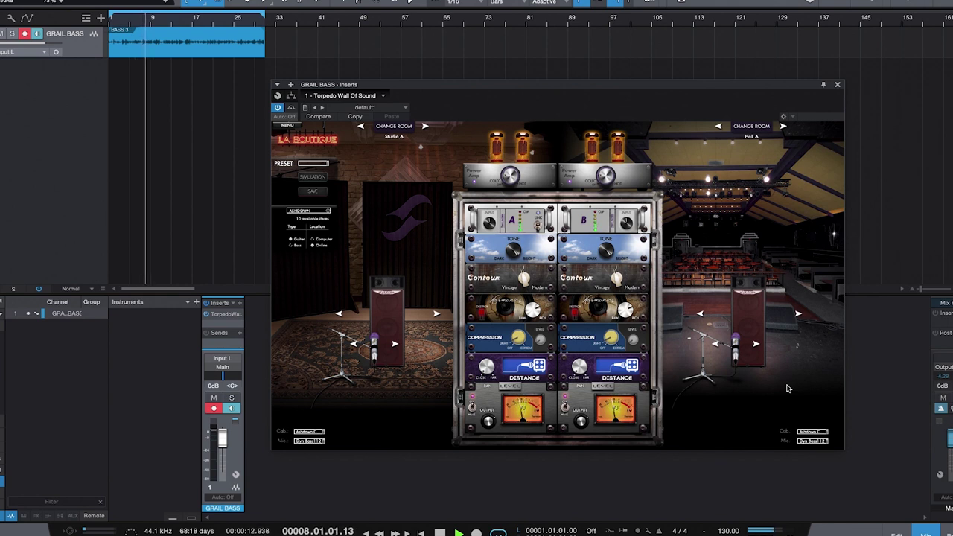
{"action": "left_click", "coordinate": [798, 316]}
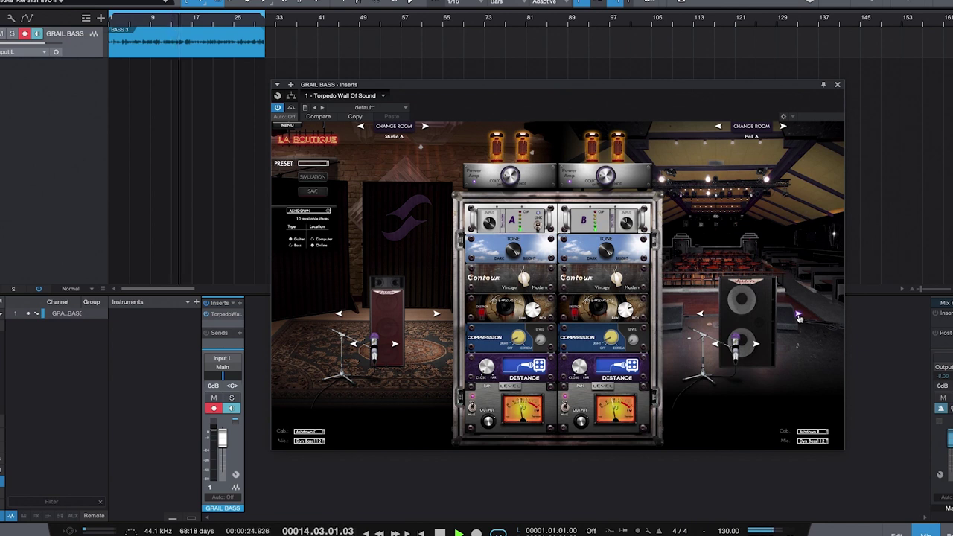
{"action": "left_click", "coordinate": [797, 315]}
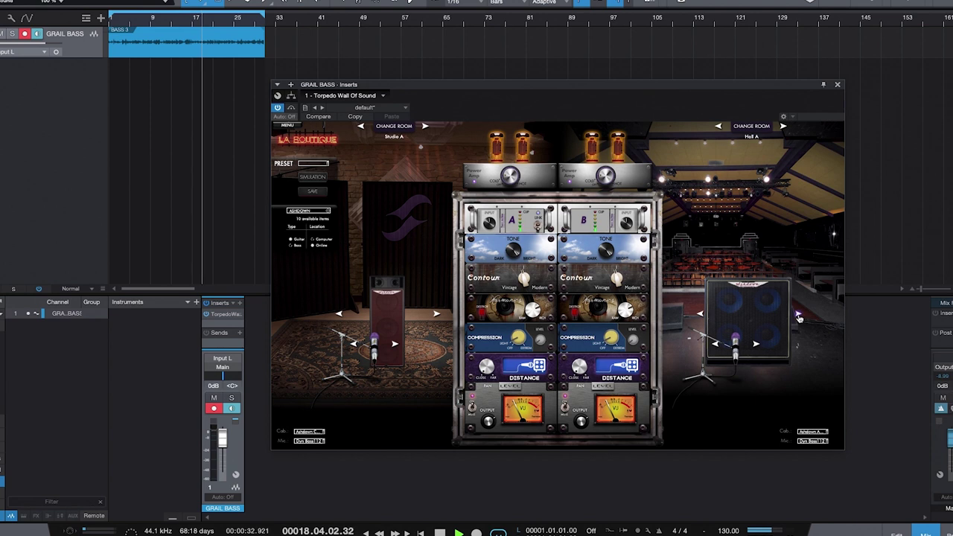
{"action": "left_click", "coordinate": [797, 316]}
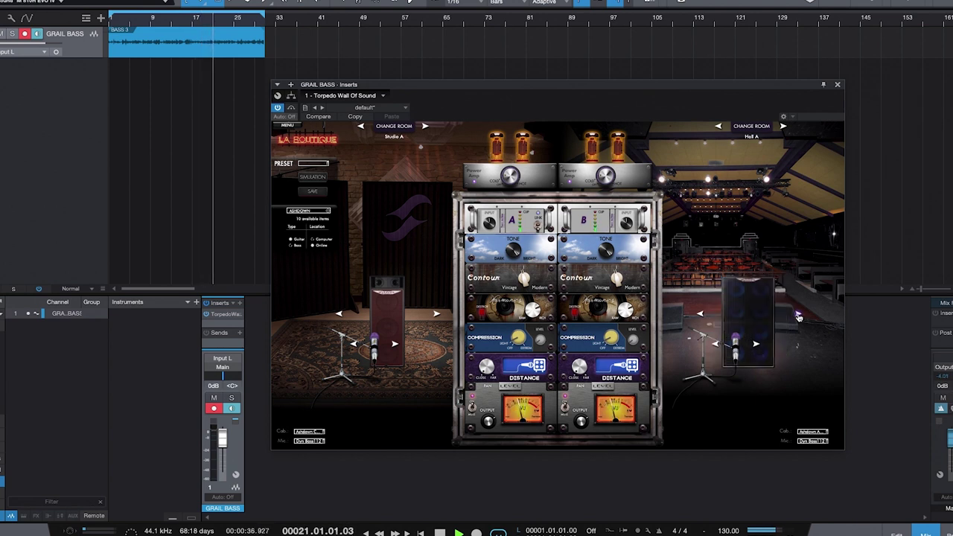
{"action": "left_click", "coordinate": [797, 315]}
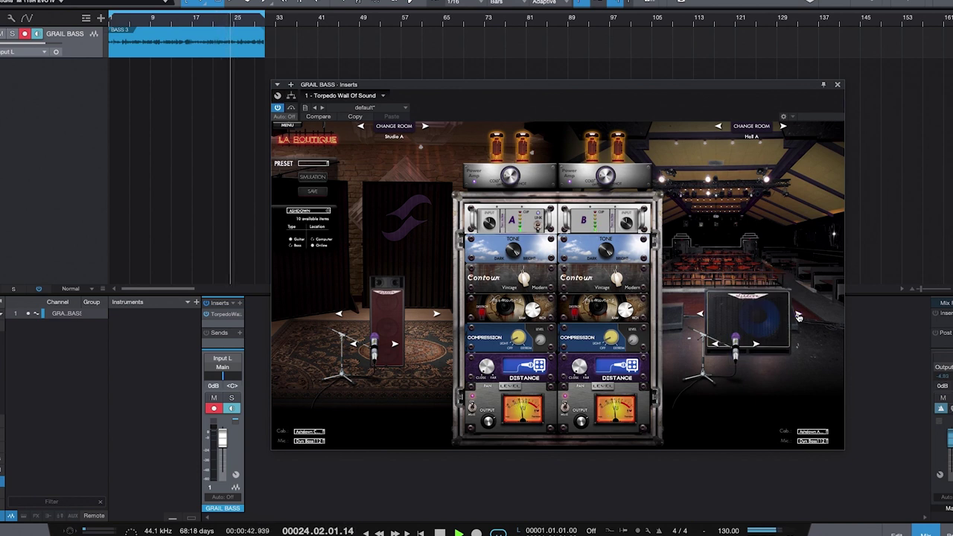
{"action": "left_click", "coordinate": [797, 315]}
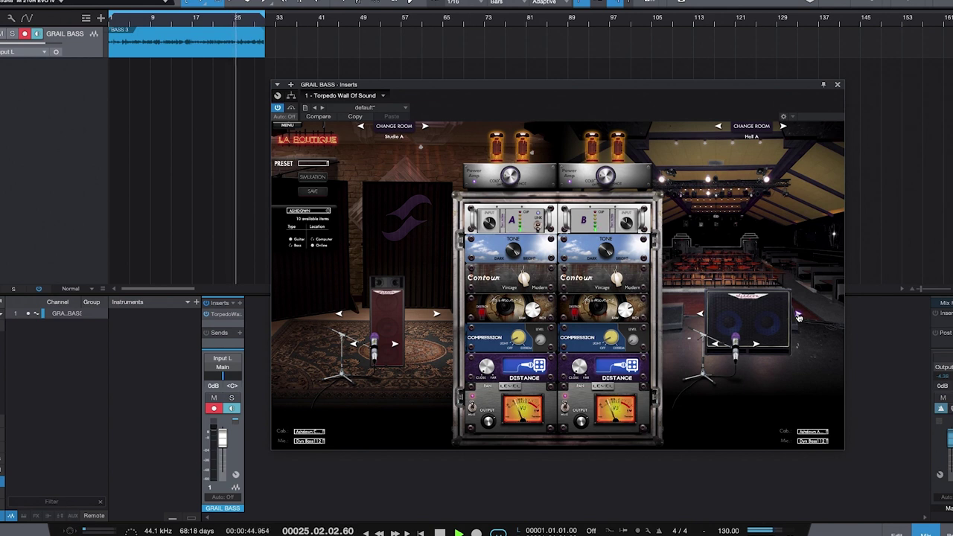
{"action": "left_click", "coordinate": [797, 316]}
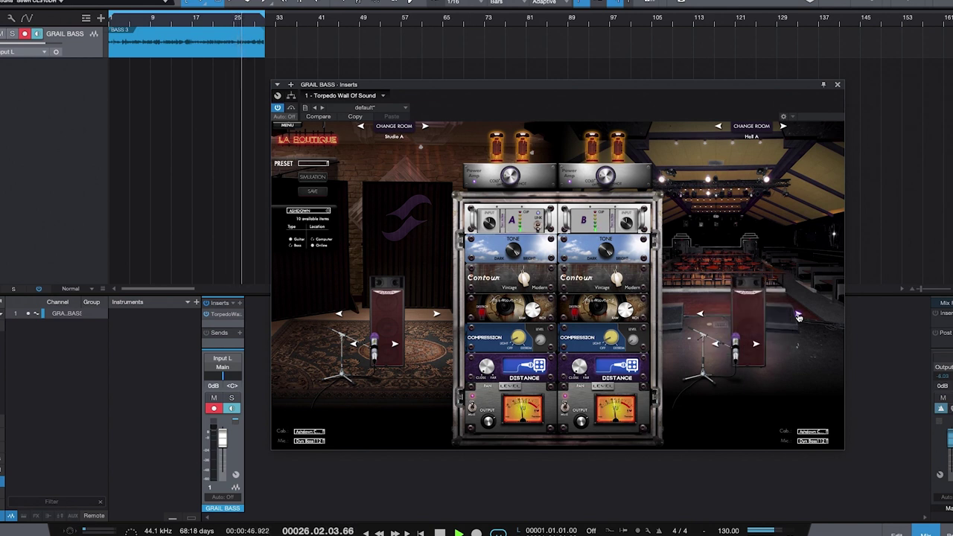